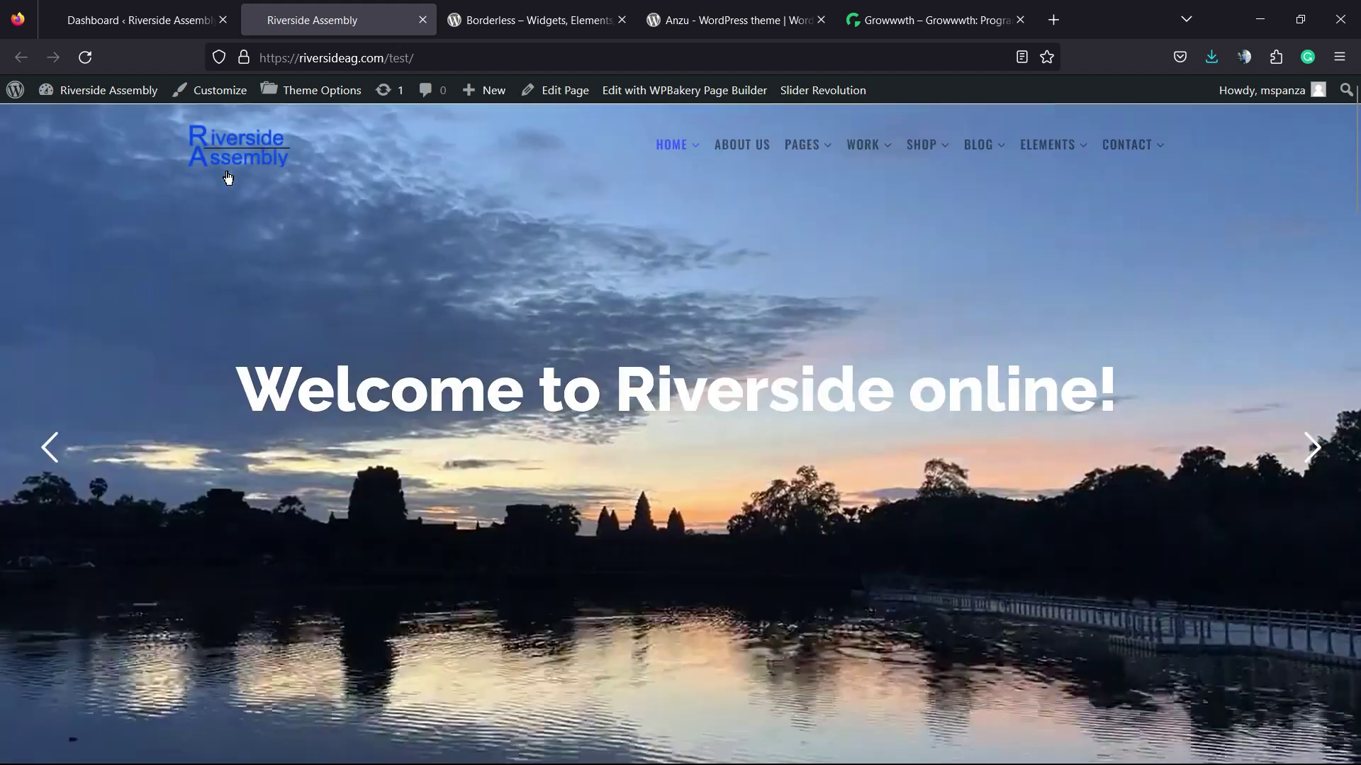
Reload the site and advance its hero slider, then go to the Slider Revolution overview
click(227, 178)
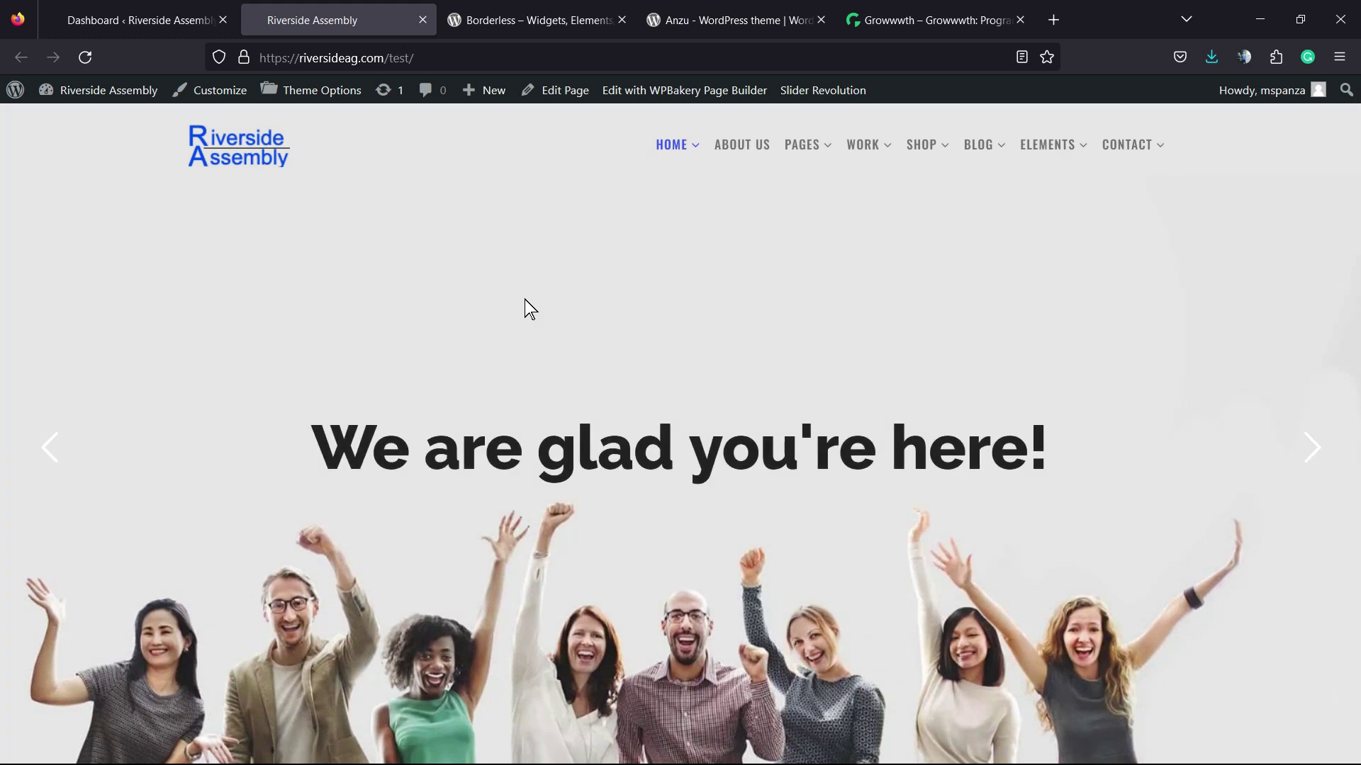
click(1308, 446)
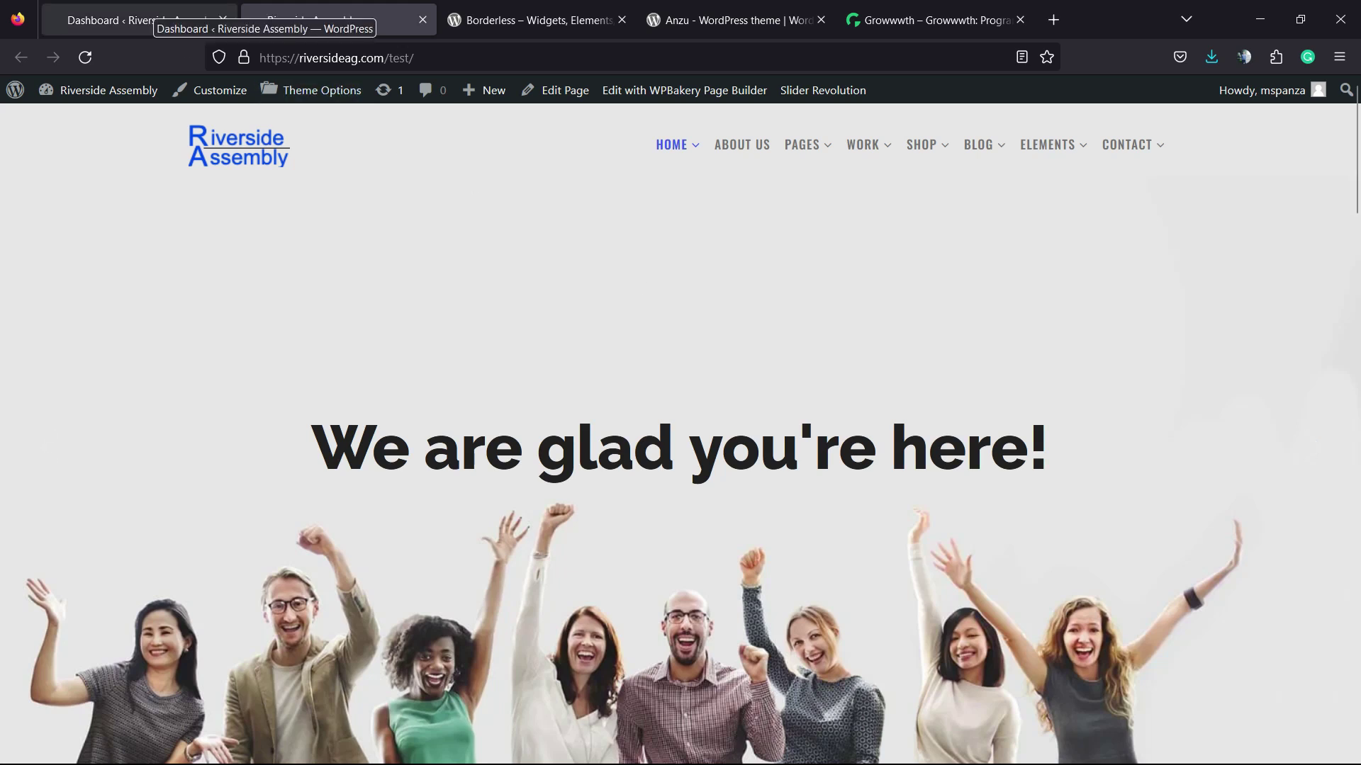
click(132, 20)
scroll(89, 392, down, 3)
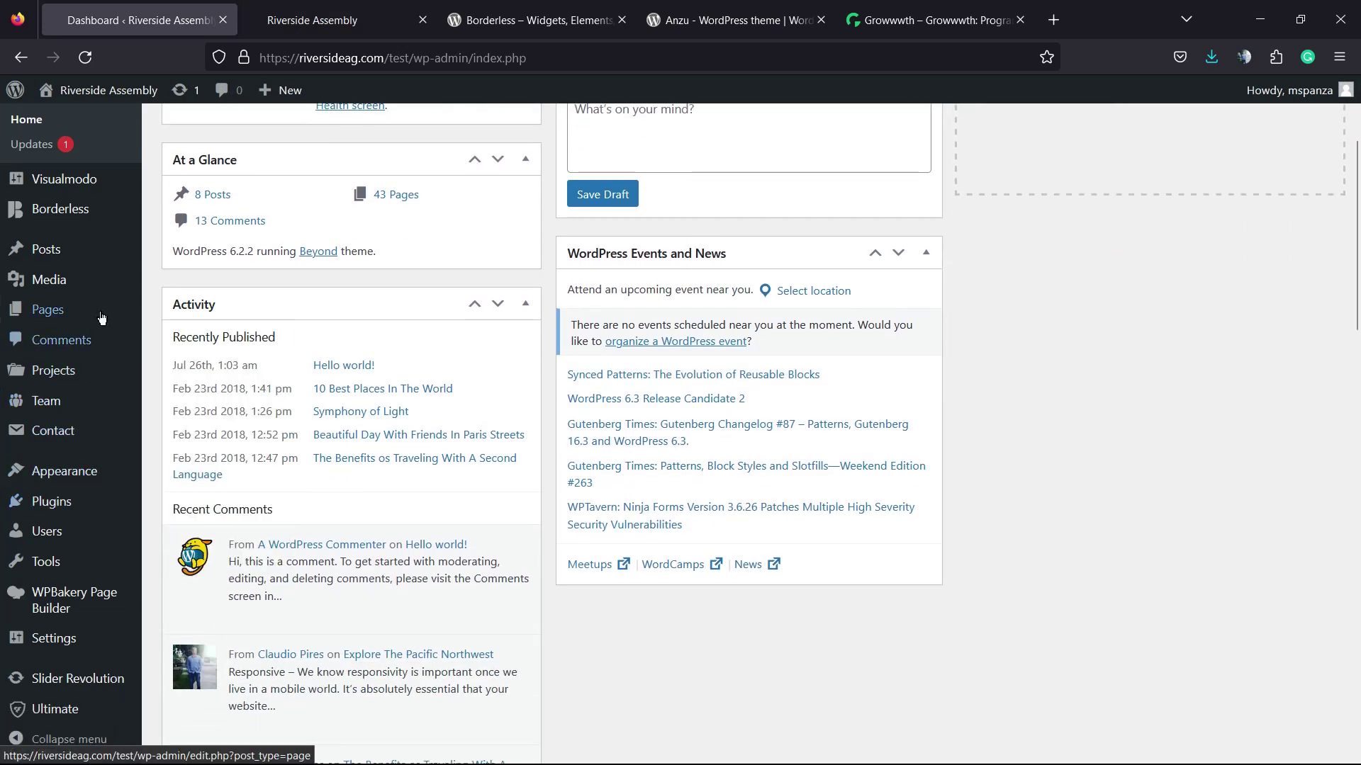
mouse_move(76, 679)
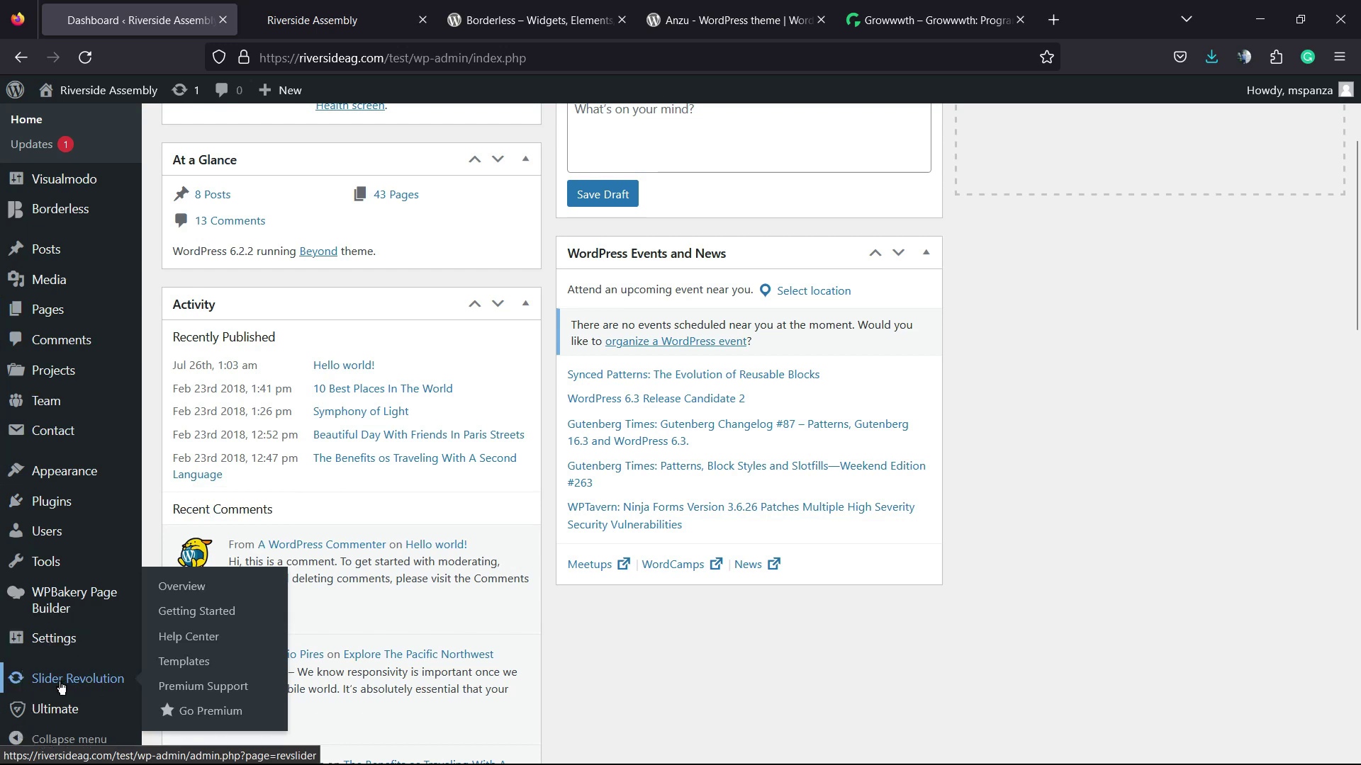
click(61, 688)
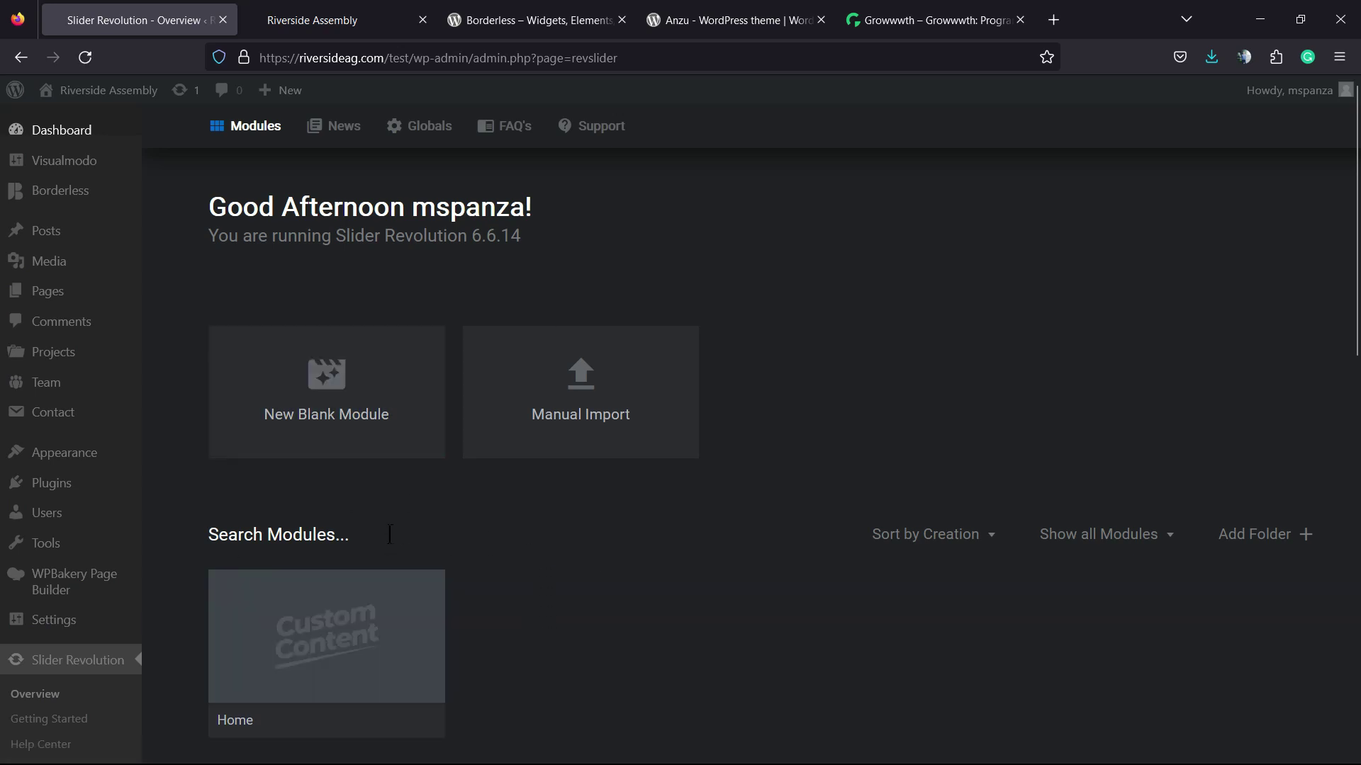
scroll(389, 535, down, 2)
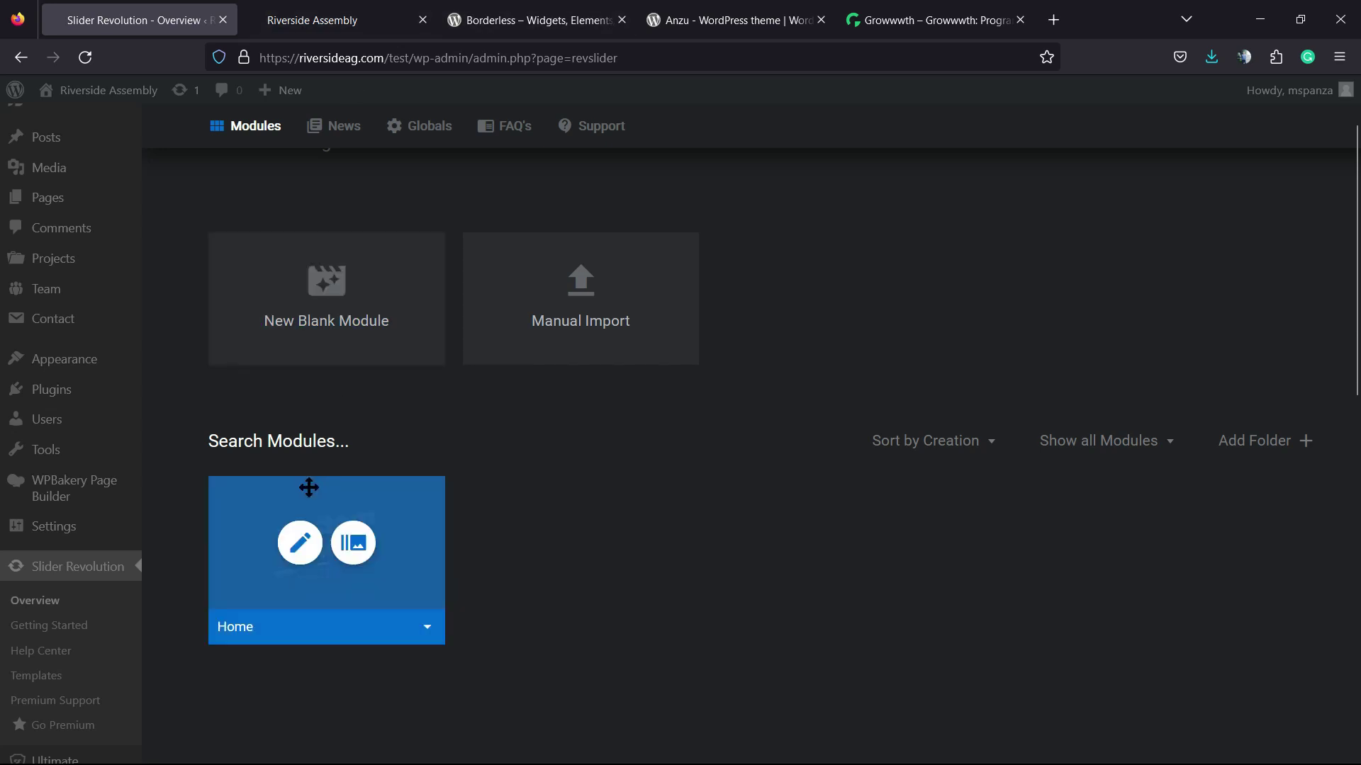
Open the Home module in the editor, zoom the page in, and show its Navigation options
click(298, 554)
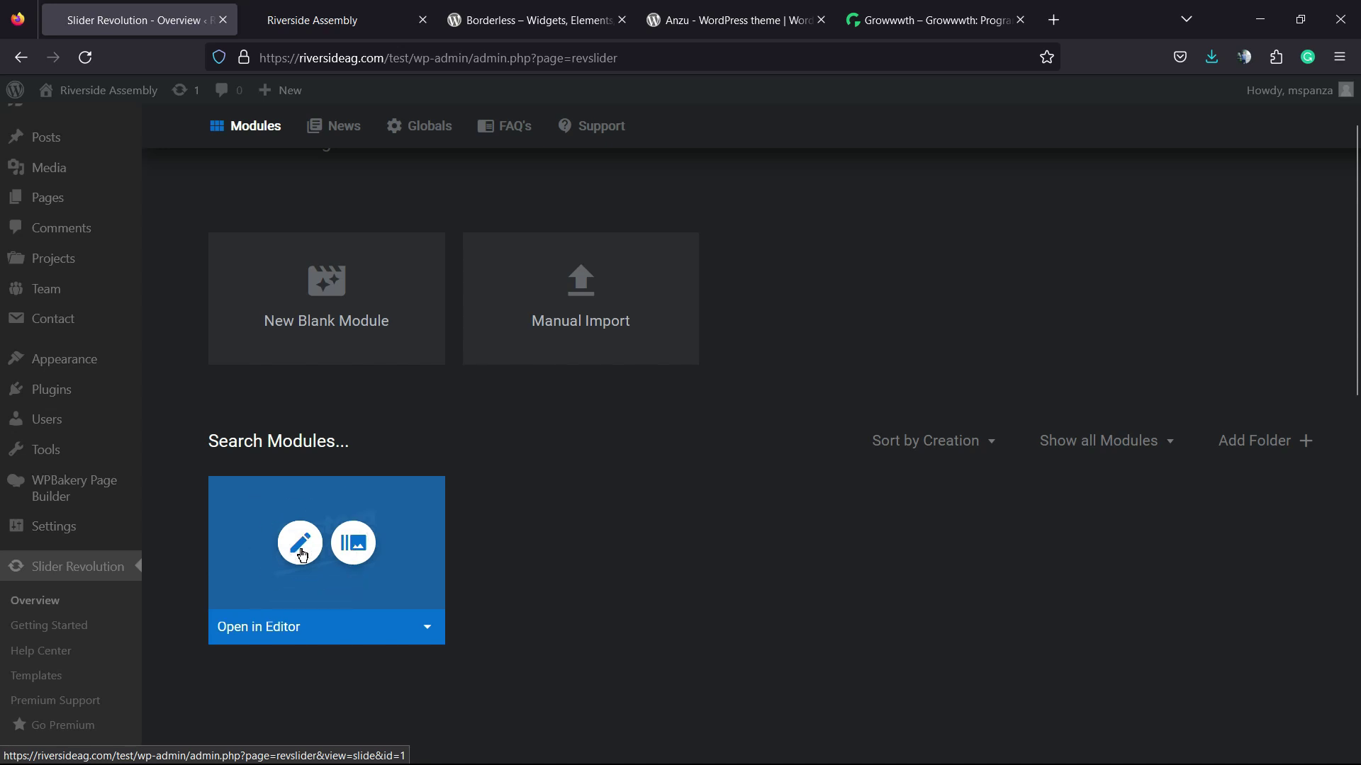
click(301, 549)
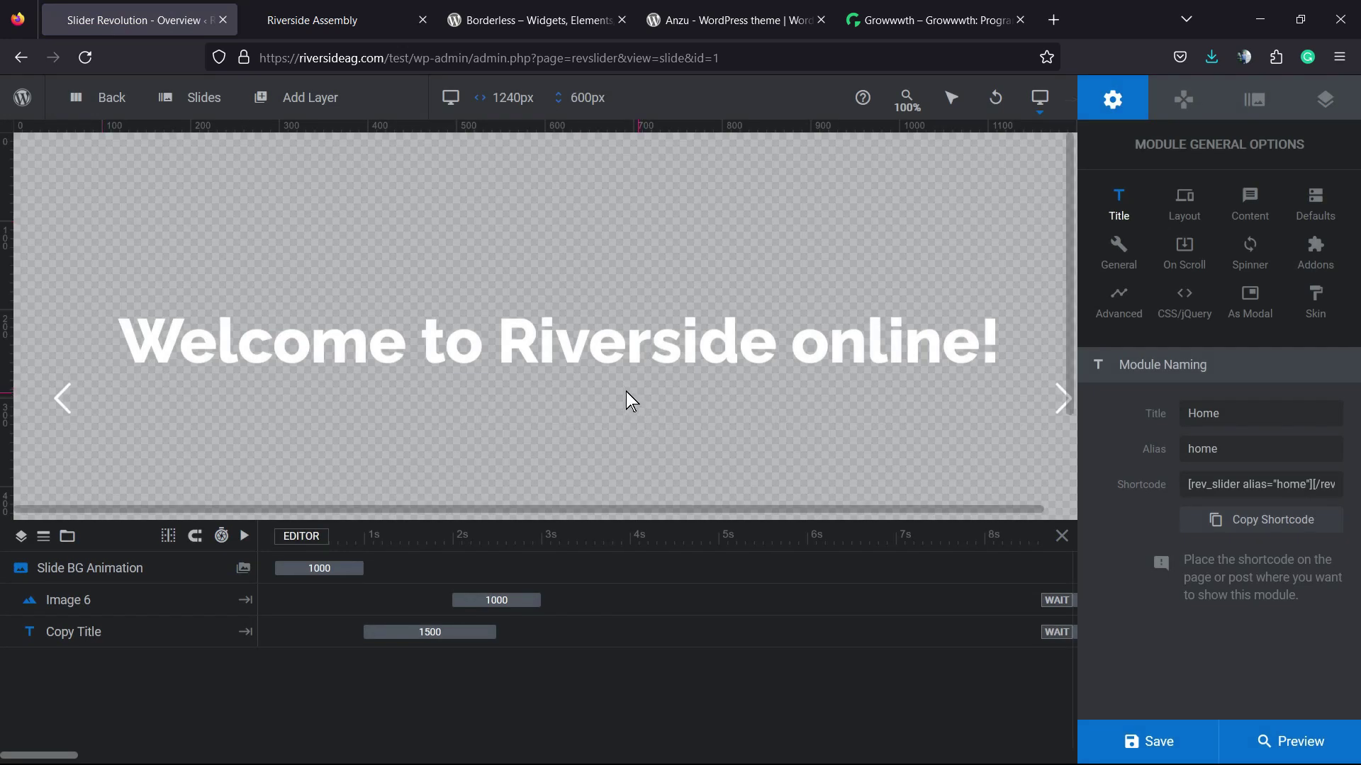
key(ctrl+plus)
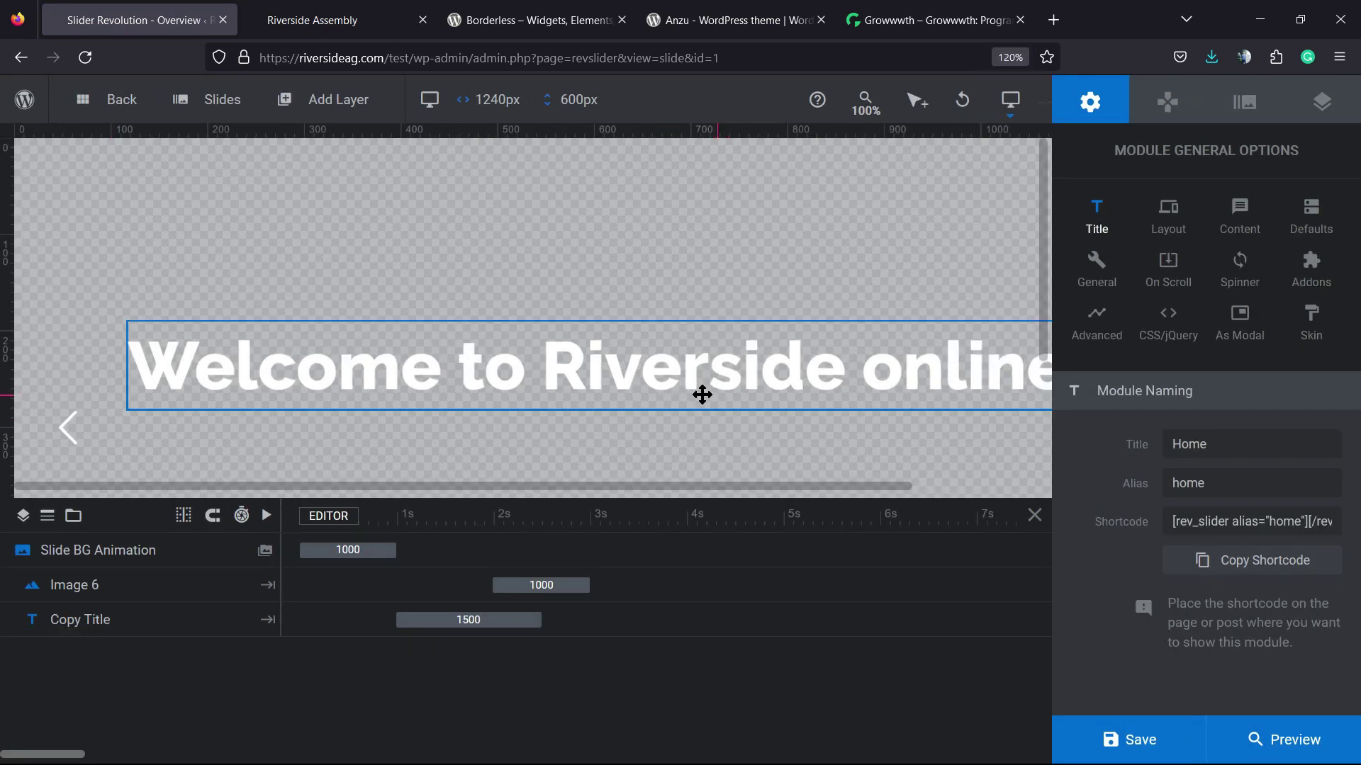
key(ctrl+plus)
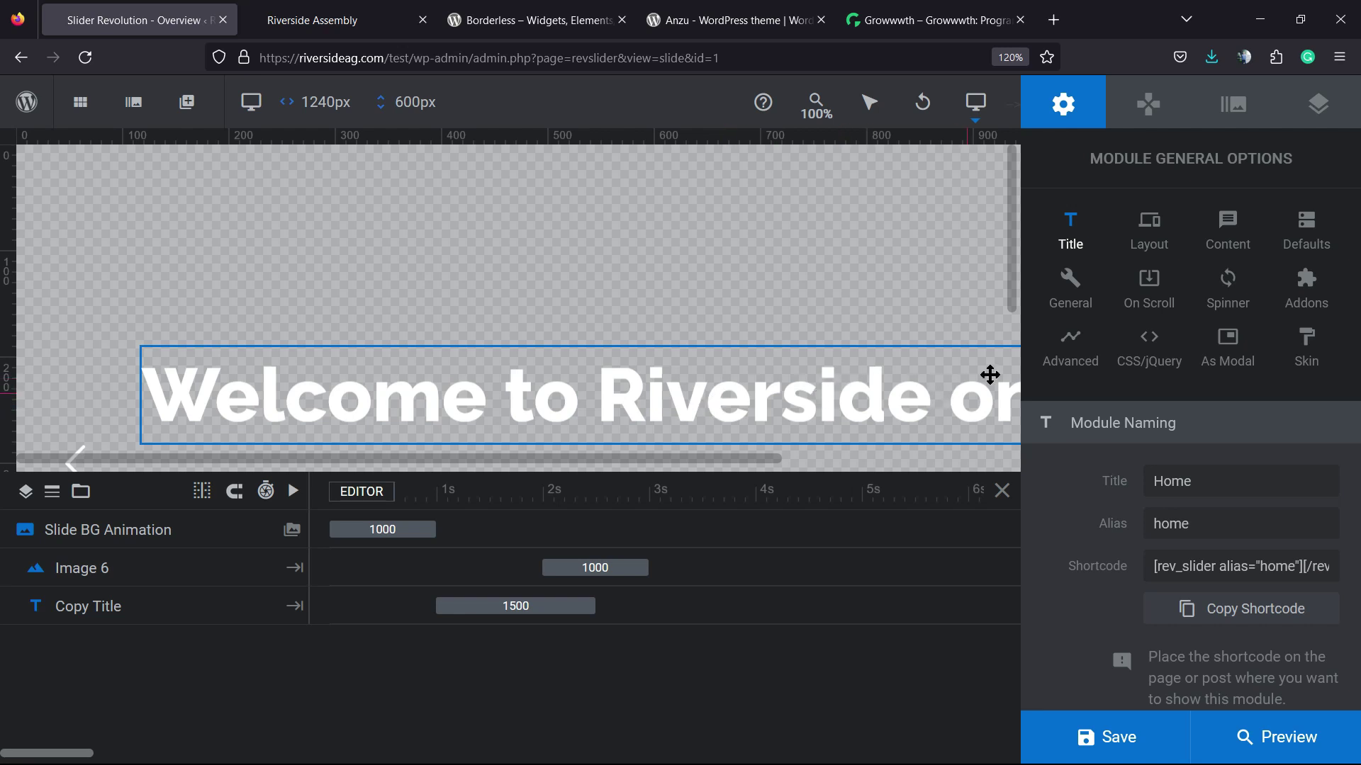
click(1055, 114)
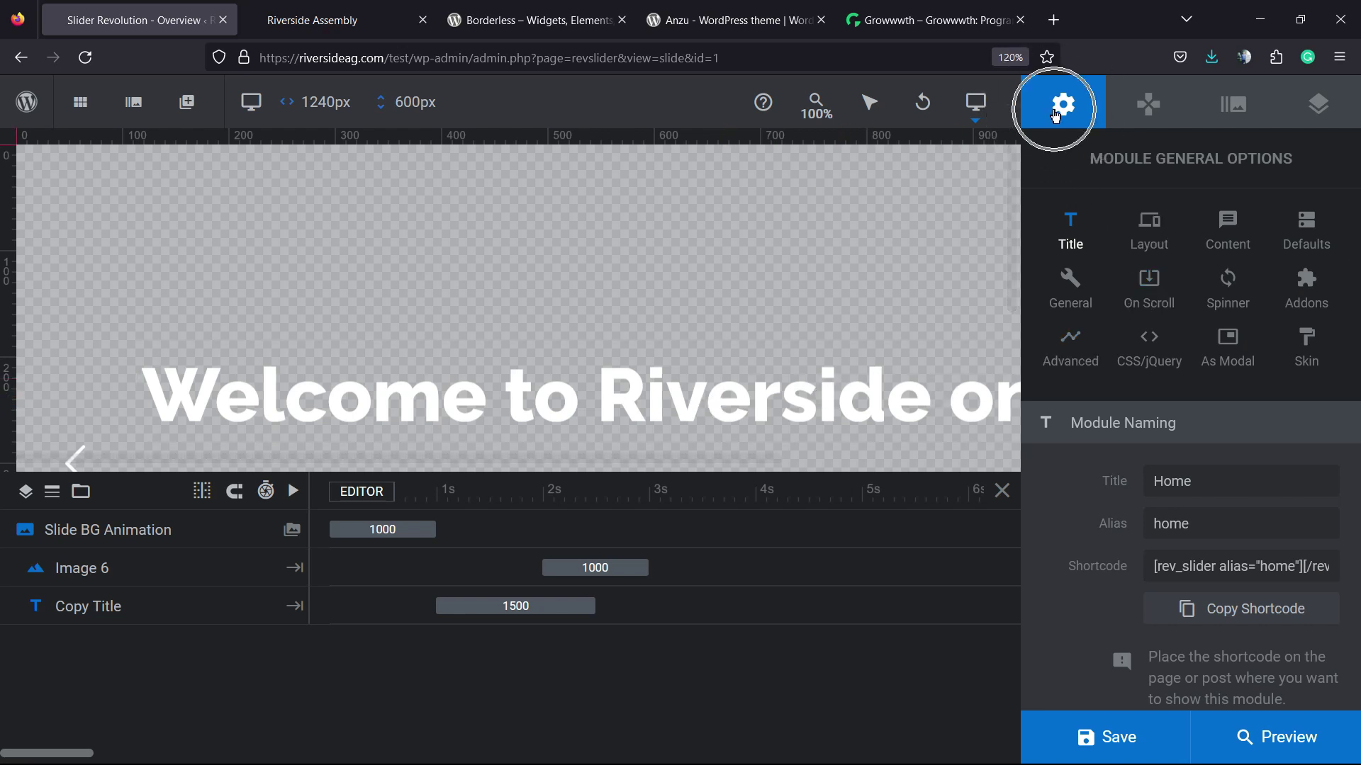
Show the Home module's Mouse Wheel Navigation settings, then return to the live Riverside Assembly page
click(1148, 106)
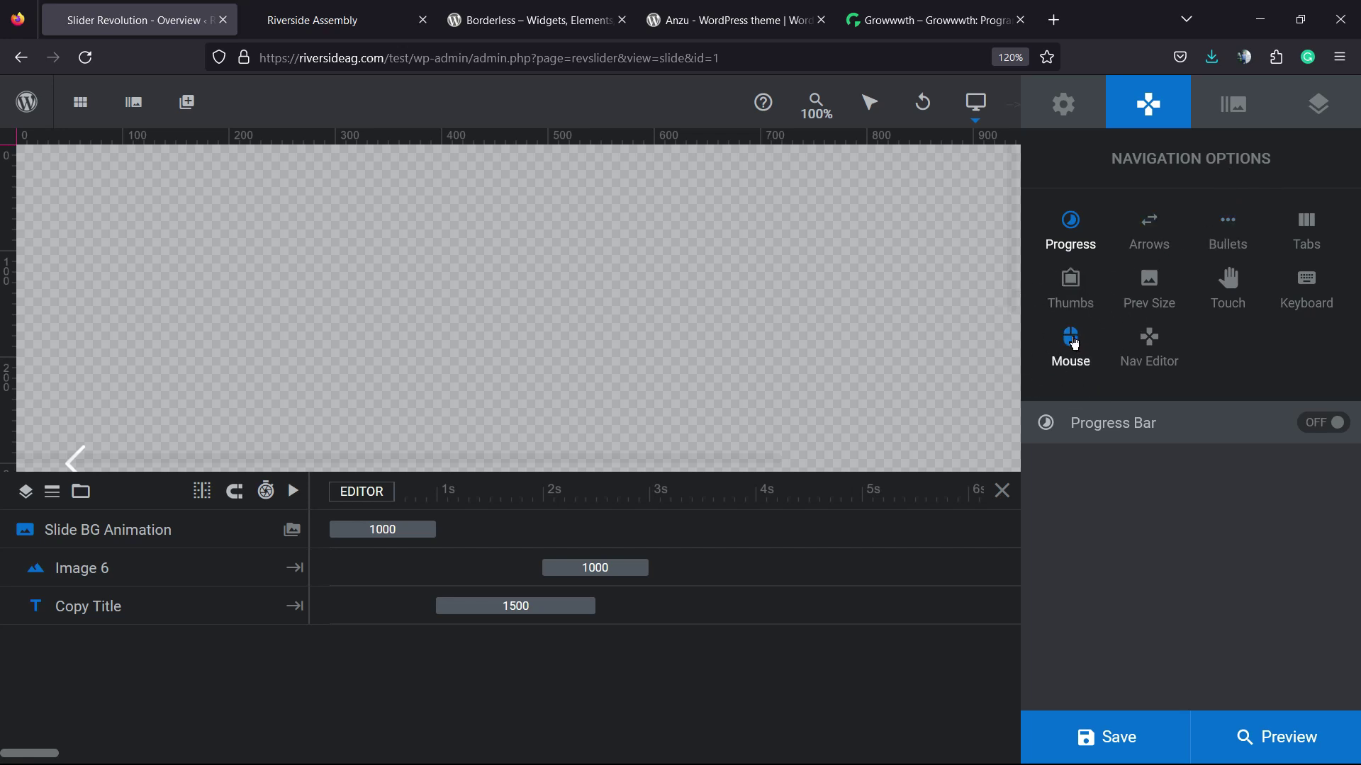
click(1073, 342)
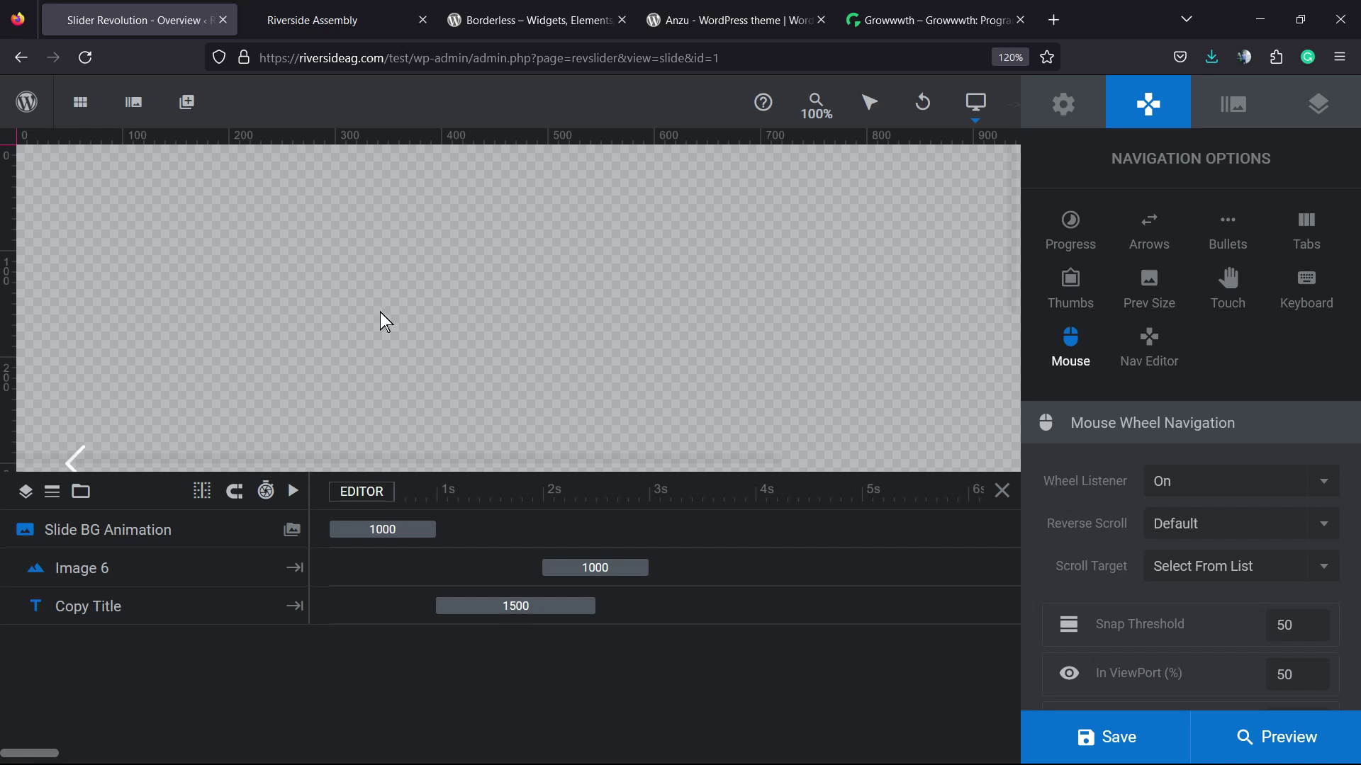
click(319, 19)
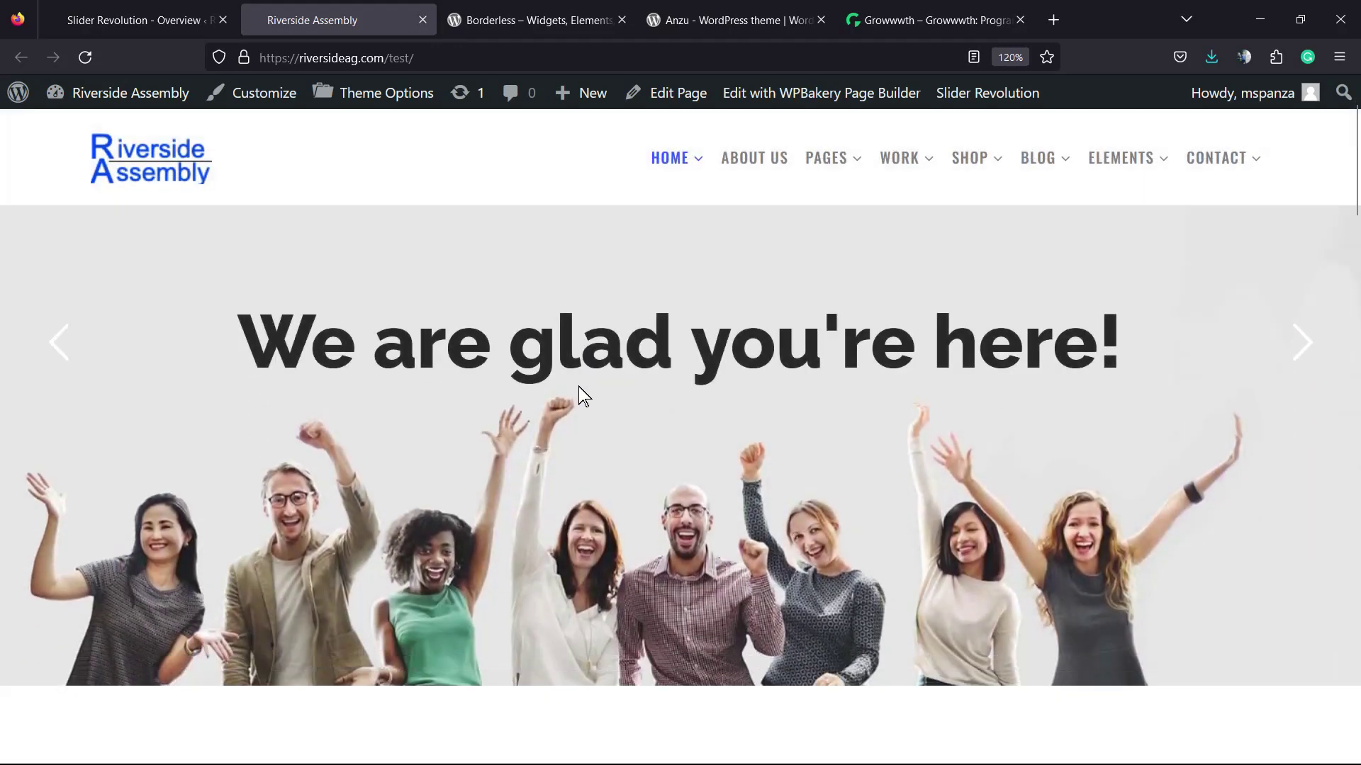
Set the Home module's Wheel Listener to Off, save it, and reload the live homepage
key(ctrl+shift+Tab)
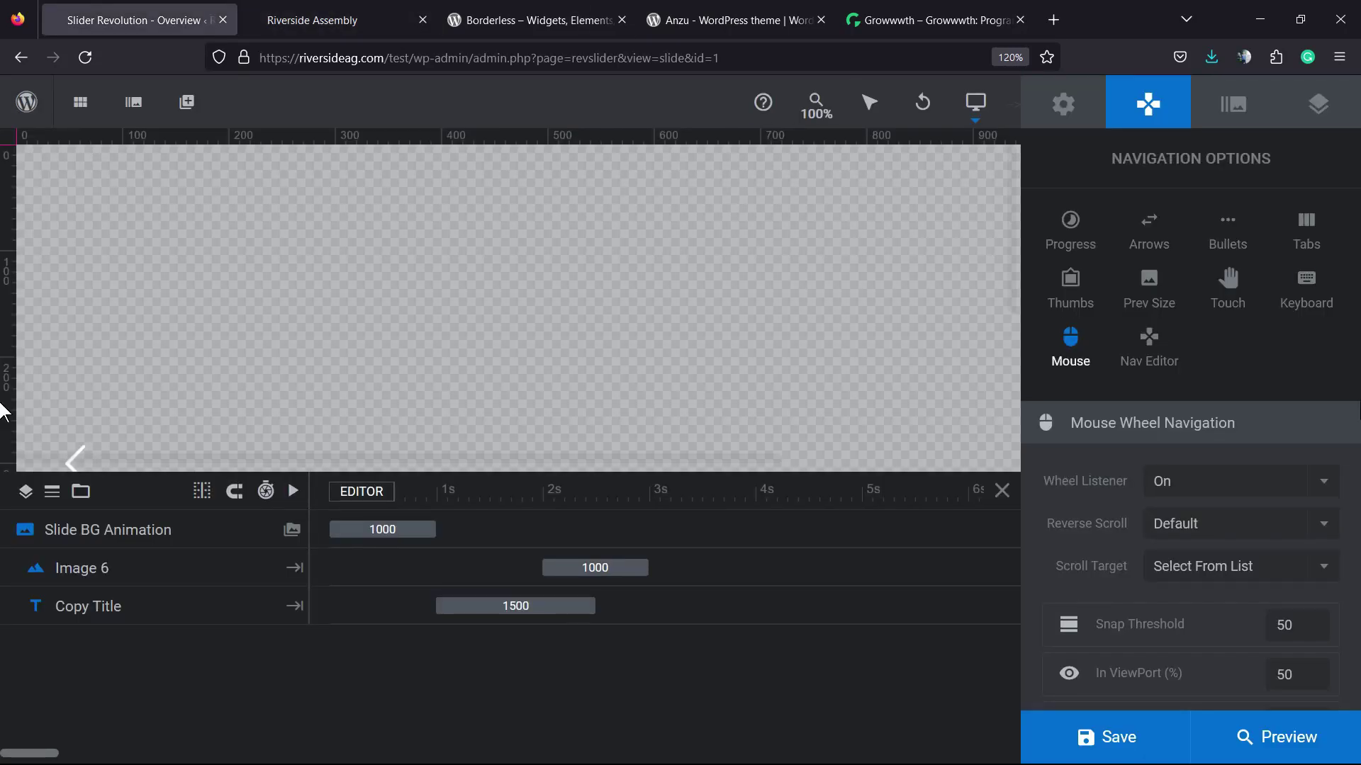
click(1180, 486)
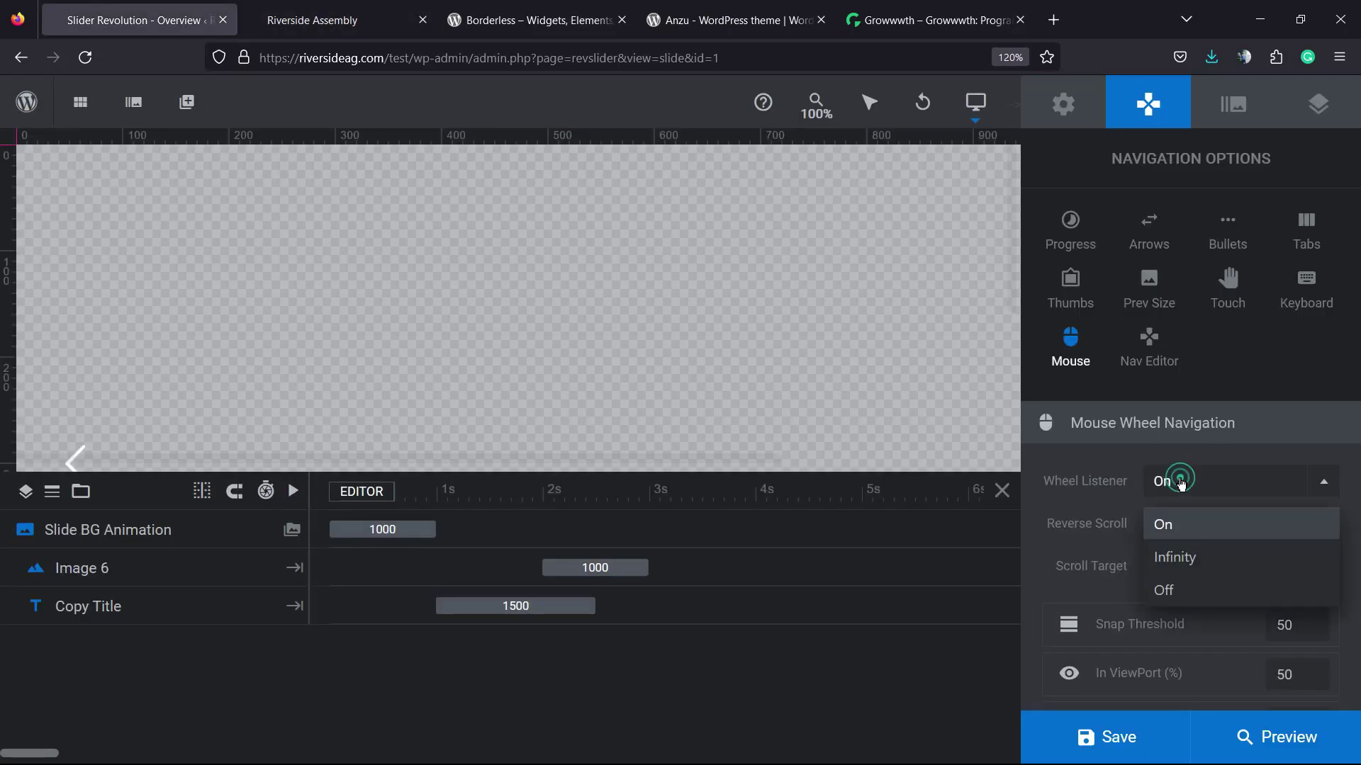
click(1212, 584)
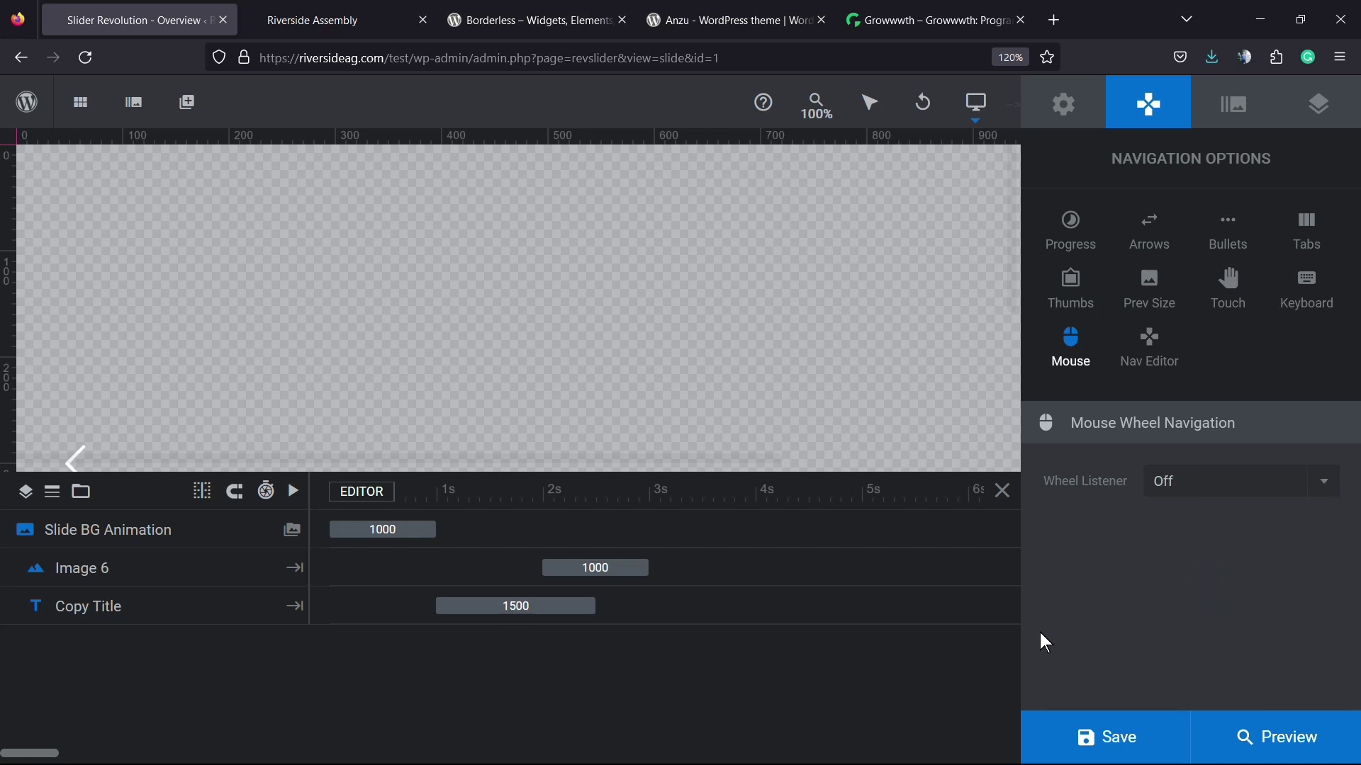
click(1077, 738)
key(ctrl+Tab)
key(F5)
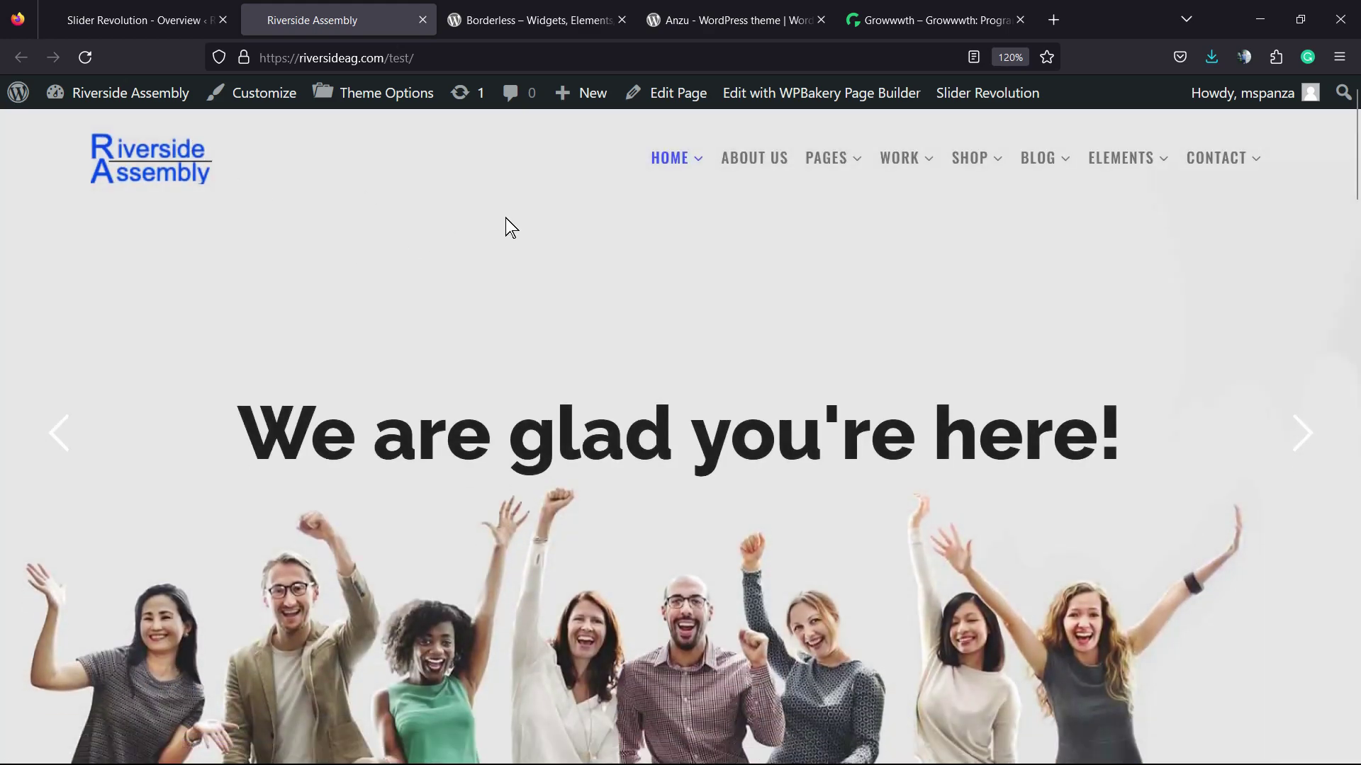
scroll(505, 217, down, 3)
scroll(503, 218, down, 4)
scroll(485, 313, down, 5)
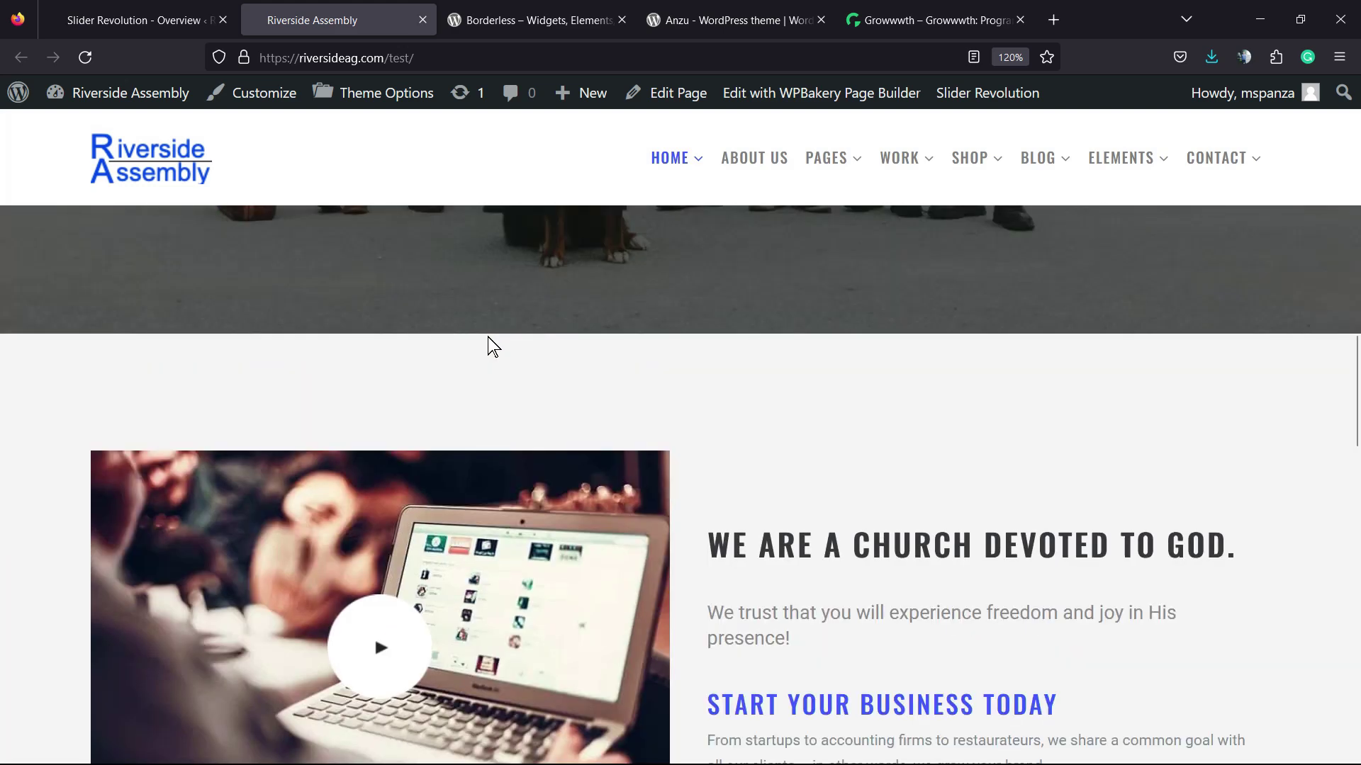
scroll(486, 320, up, 10)
scroll(488, 338, down, 5)
scroll(488, 337, down, 5)
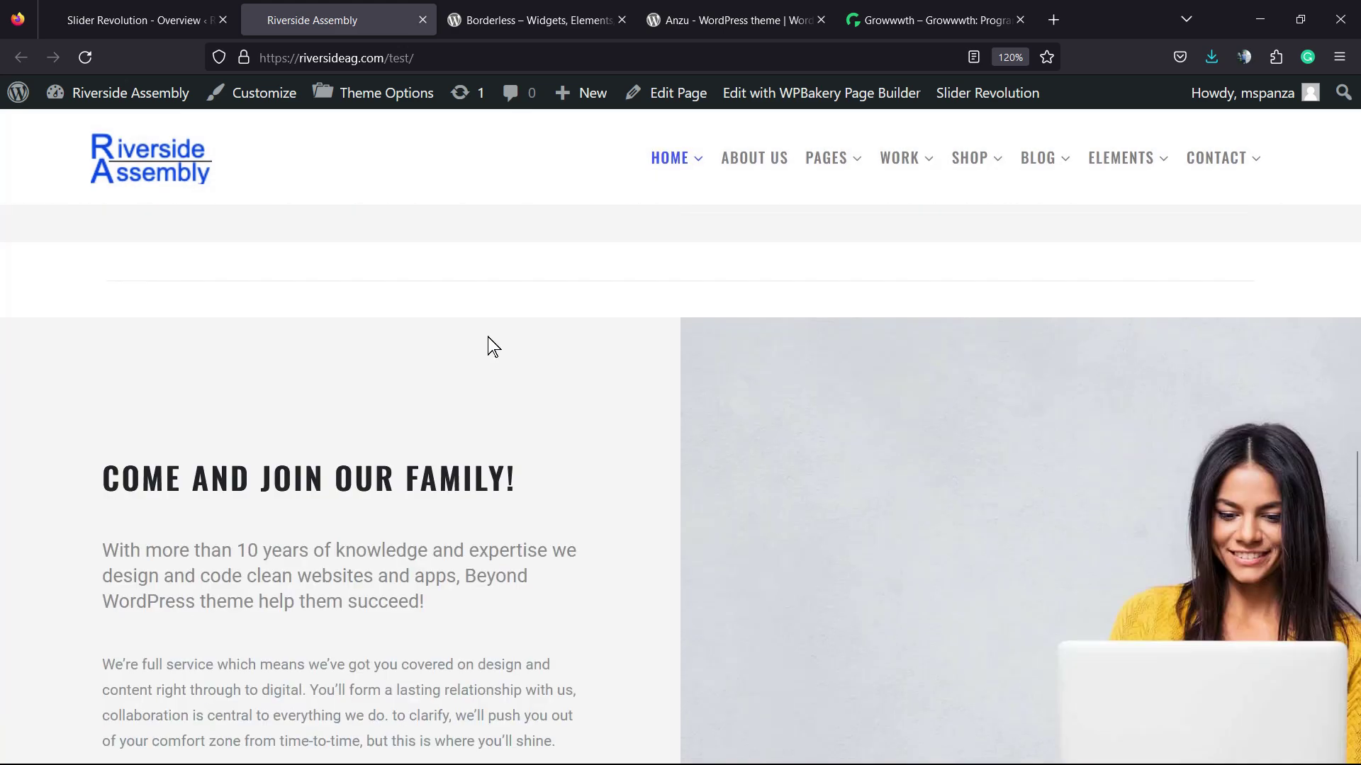
scroll(488, 336, down, 10)
scroll(489, 337, up, 10)
scroll(488, 337, up, 5)
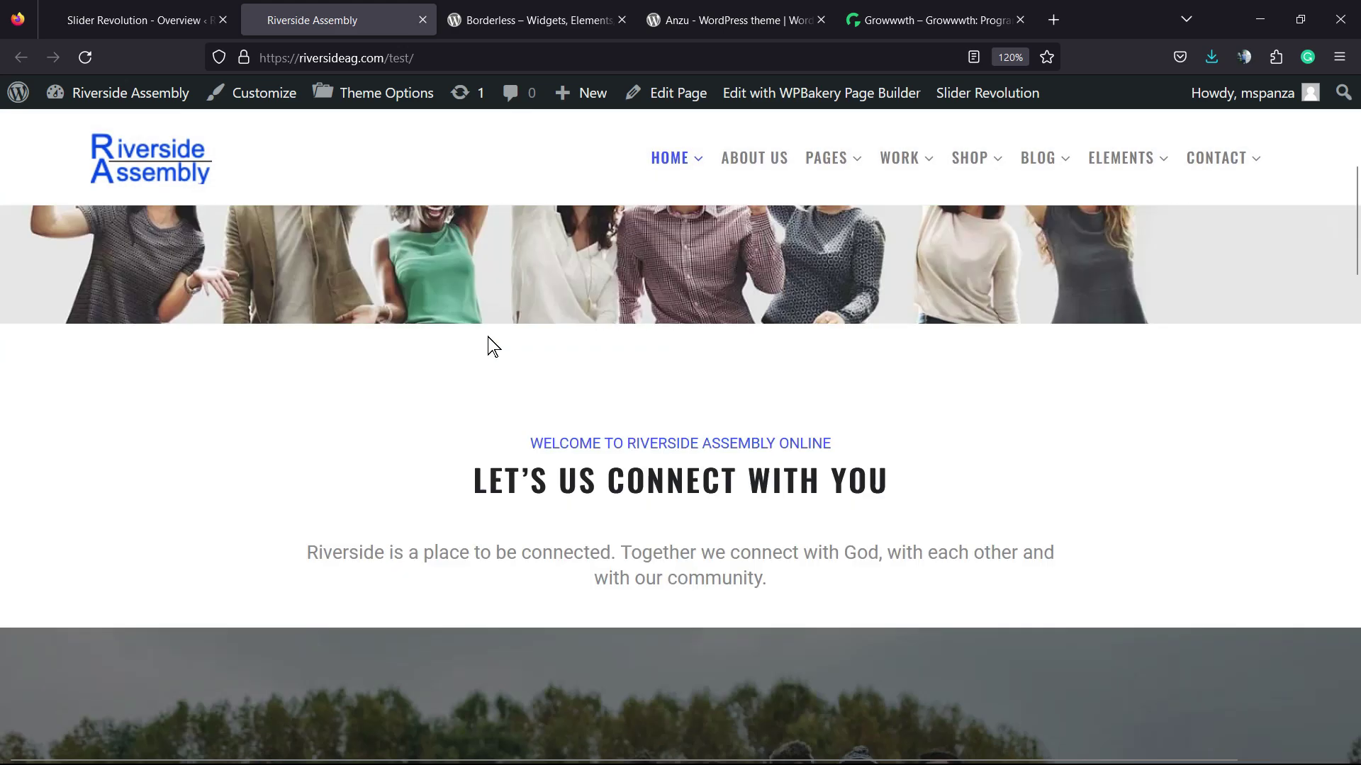
scroll(484, 337, up, 5)
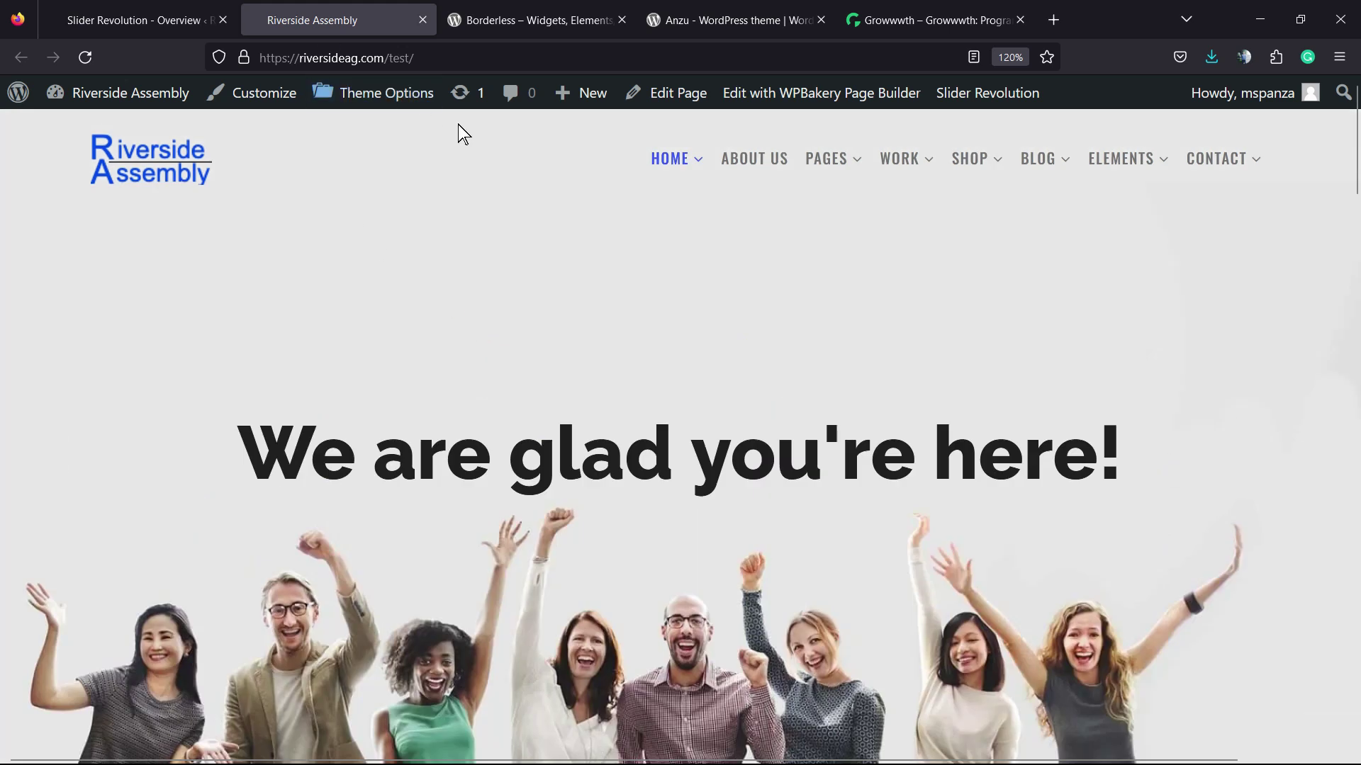
scroll(528, 222, down, 5)
scroll(529, 226, up, 5)
Look over the Borderless plugin page title, then move on to the Anzu theme page
click(528, 19)
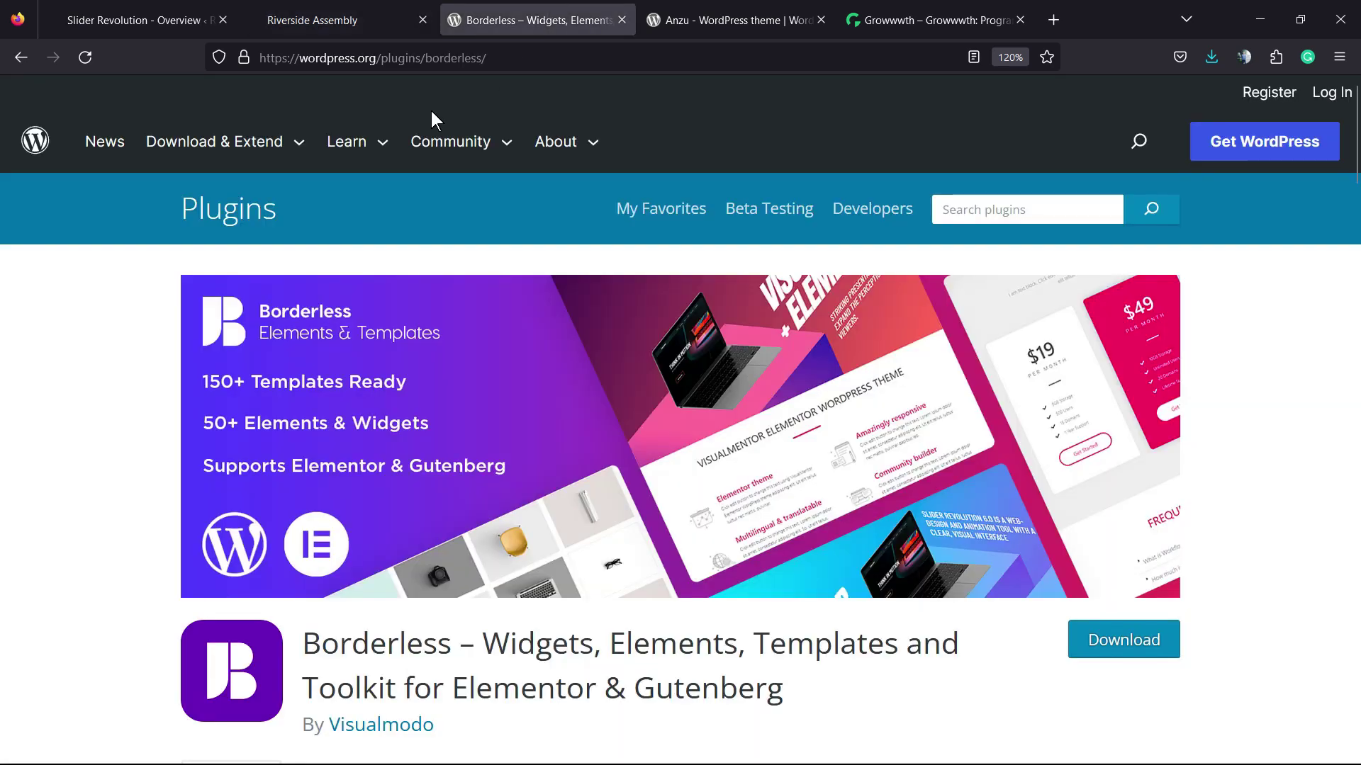
double_click(388, 627)
click(388, 627)
click(720, 19)
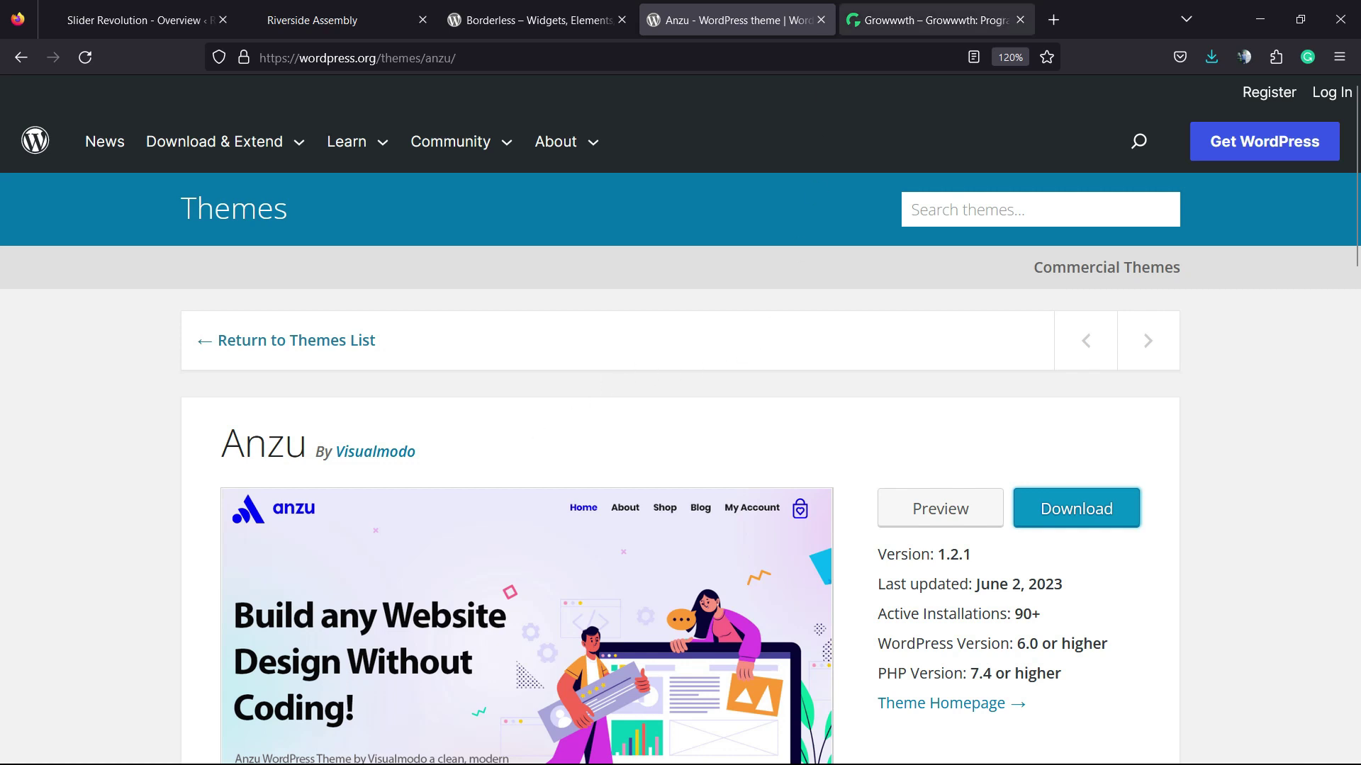
Bring up the Growwwth guest posting homepage
click(930, 19)
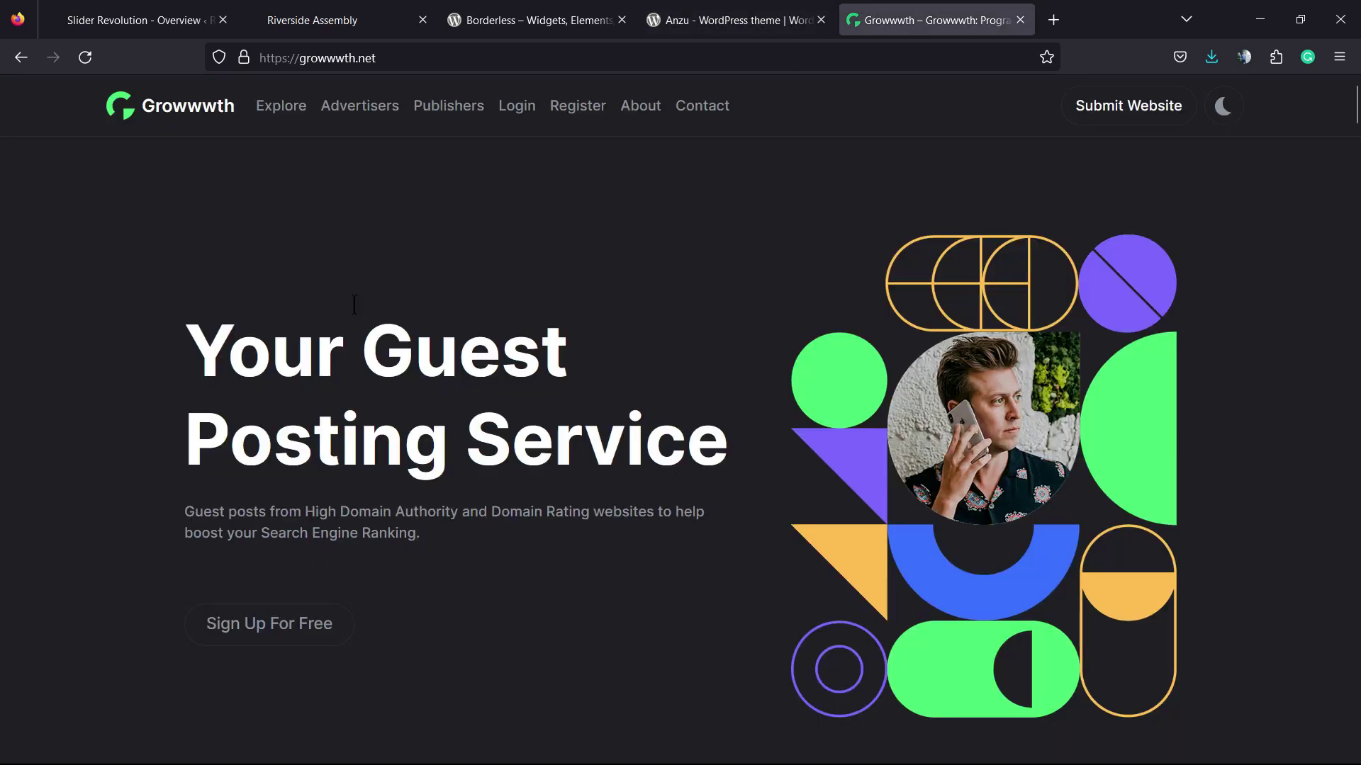
scroll(502, 266, down, 5)
scroll(535, 279, down, 3)
scroll(535, 279, down, 1)
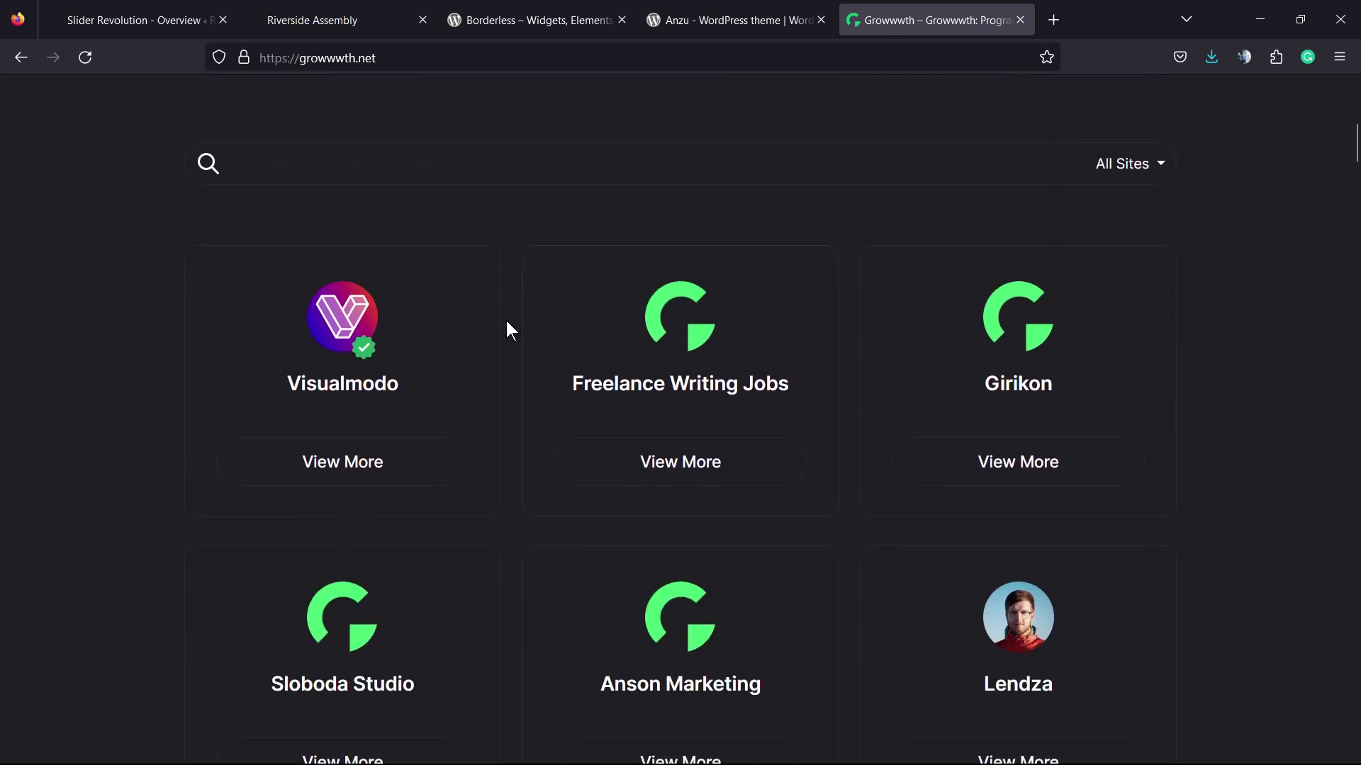
scroll(507, 328, down, 1)
scroll(513, 365, down, 3)
scroll(519, 378, down, 3)
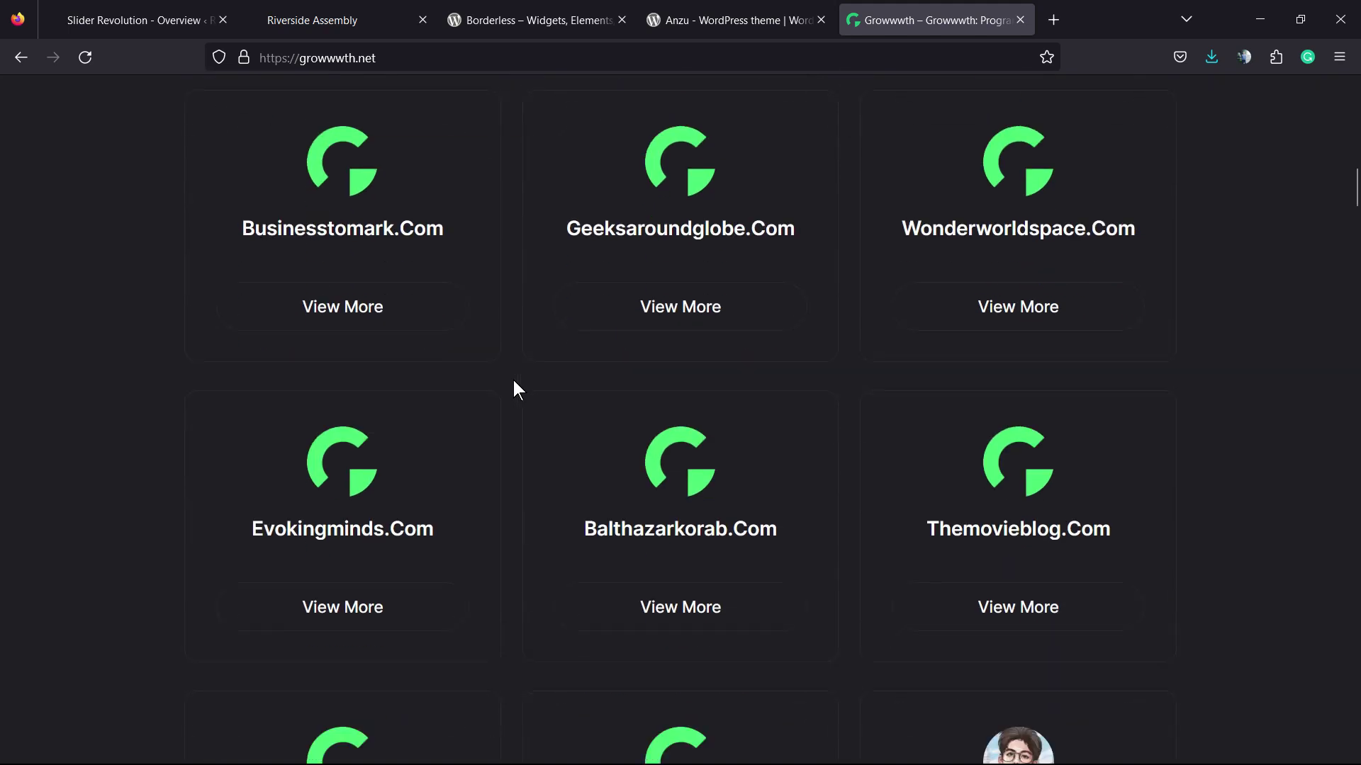
scroll(508, 380, down, 2)
scroll(509, 382, down, 3)
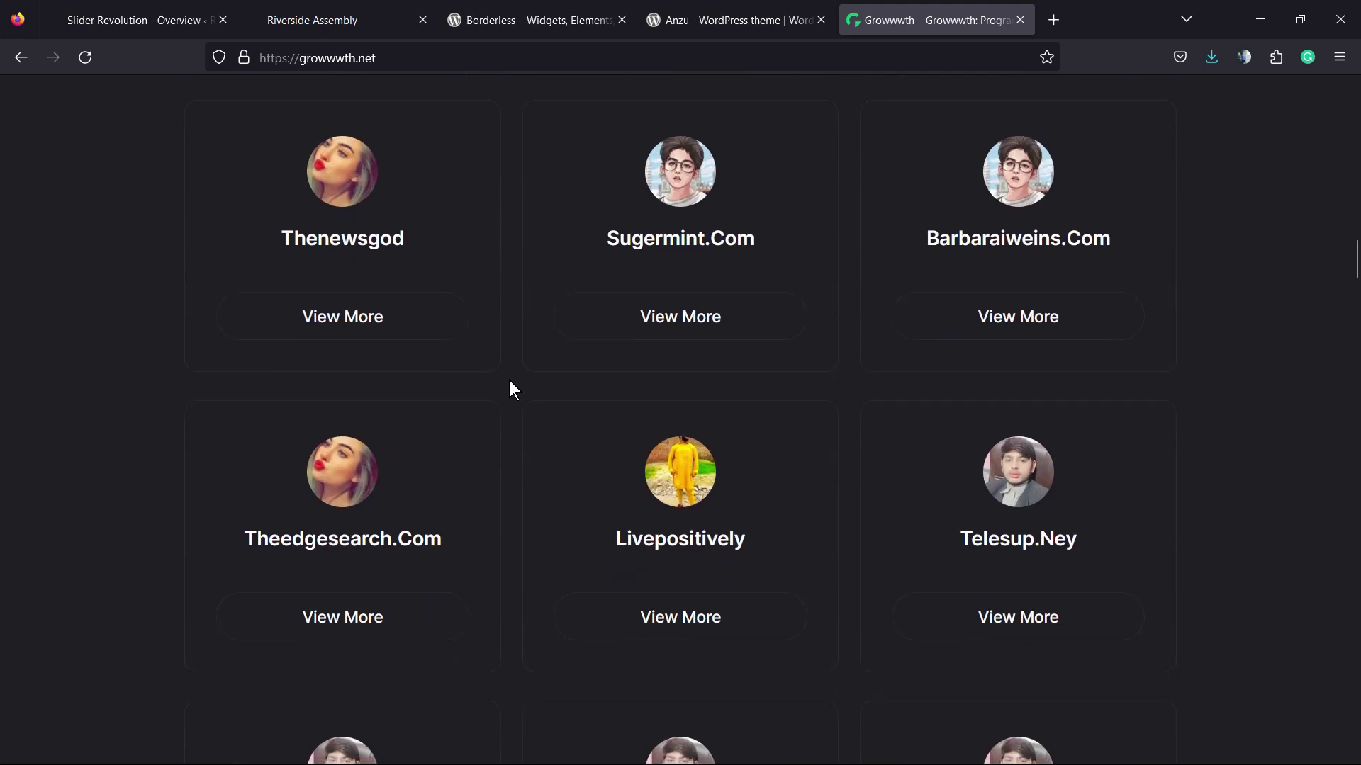
scroll(509, 389, up, 2)
scroll(508, 389, up, 5)
scroll(508, 389, up, 5)
scroll(509, 389, up, 5)
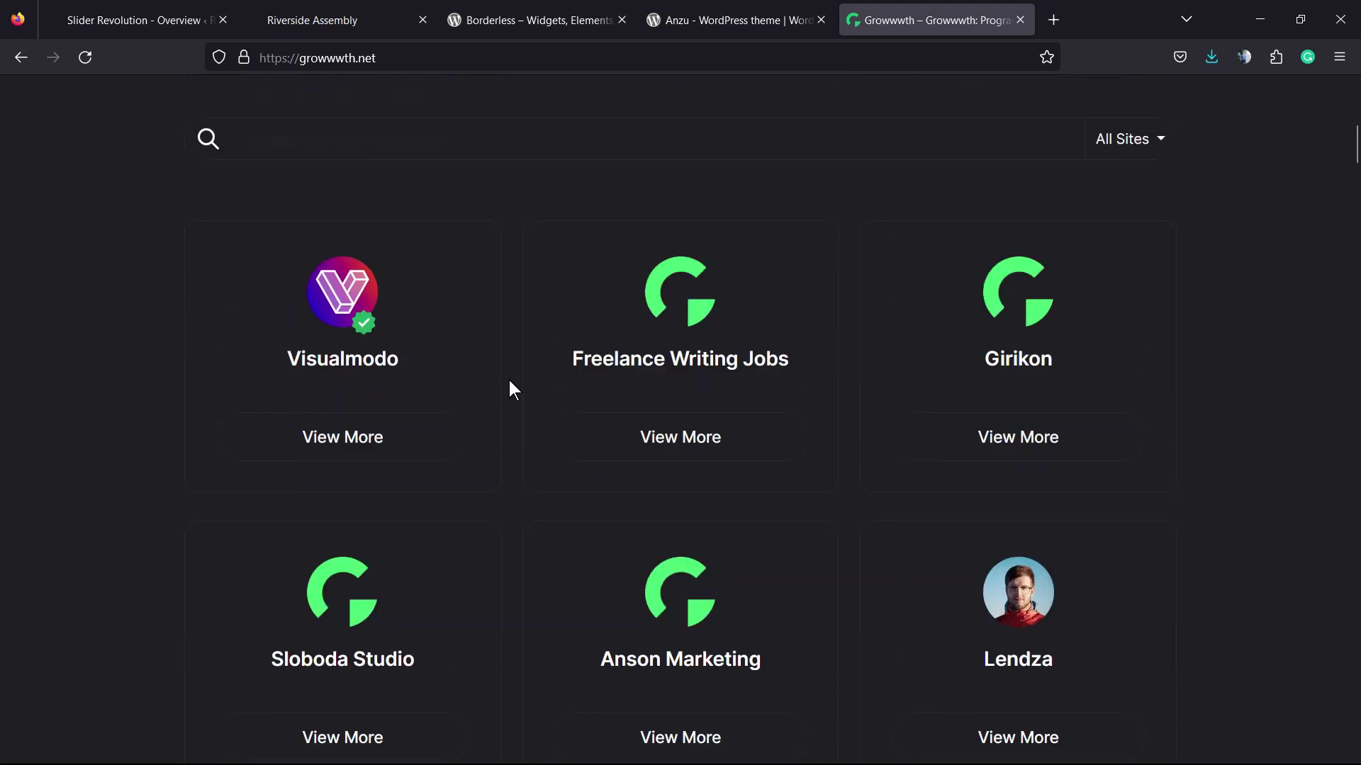
scroll(508, 390, up, 5)
scroll(508, 389, up, 3)
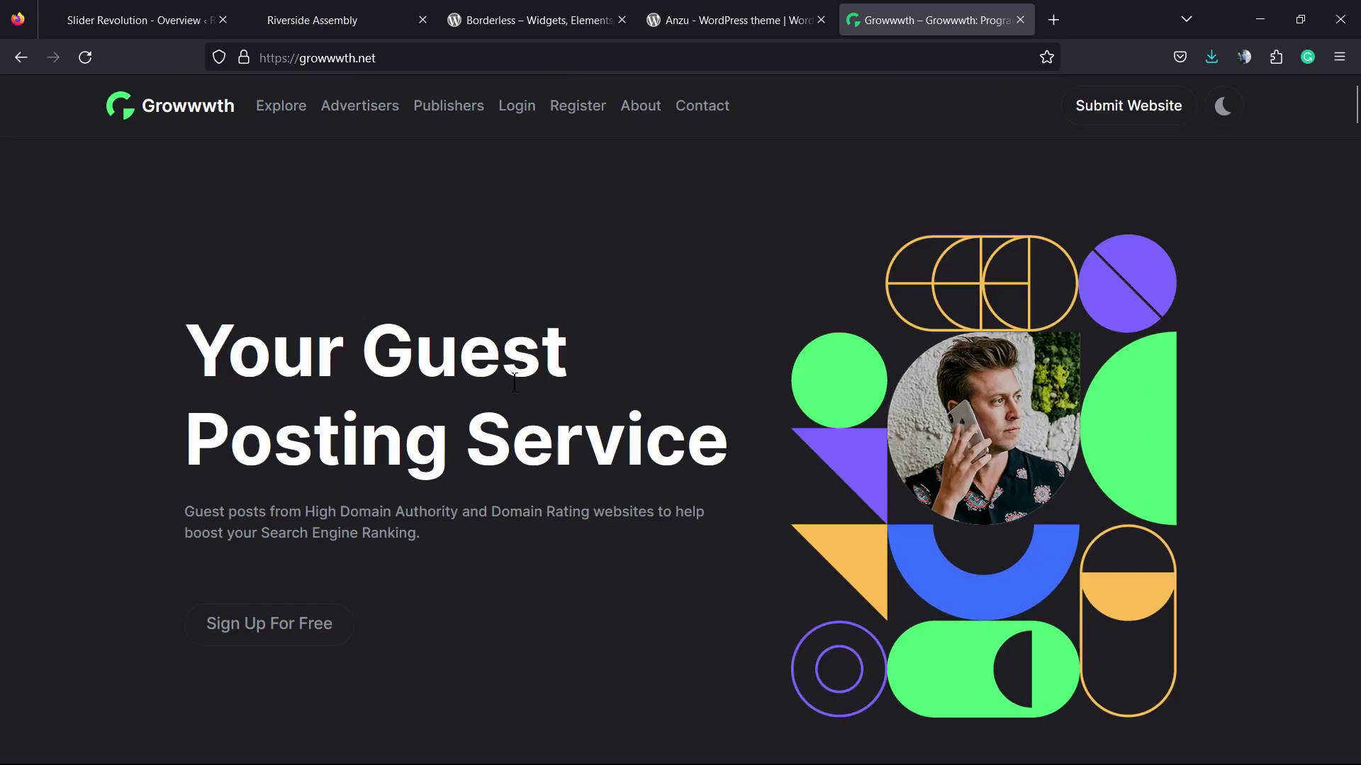